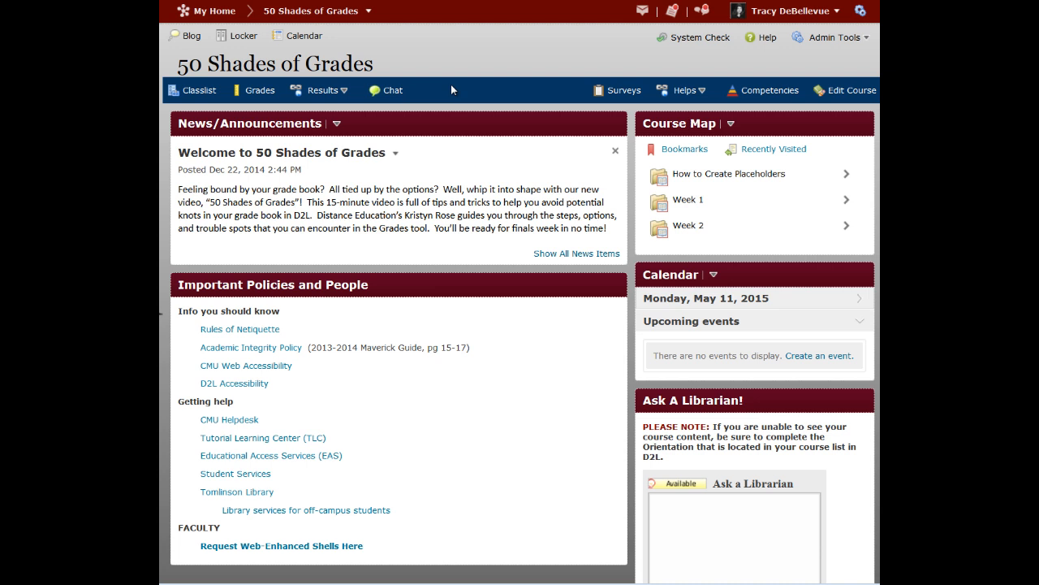
# Open the gradebook's personal display settings, set the default grades area to Manage Grades, and save
pyautogui.click(260, 91)
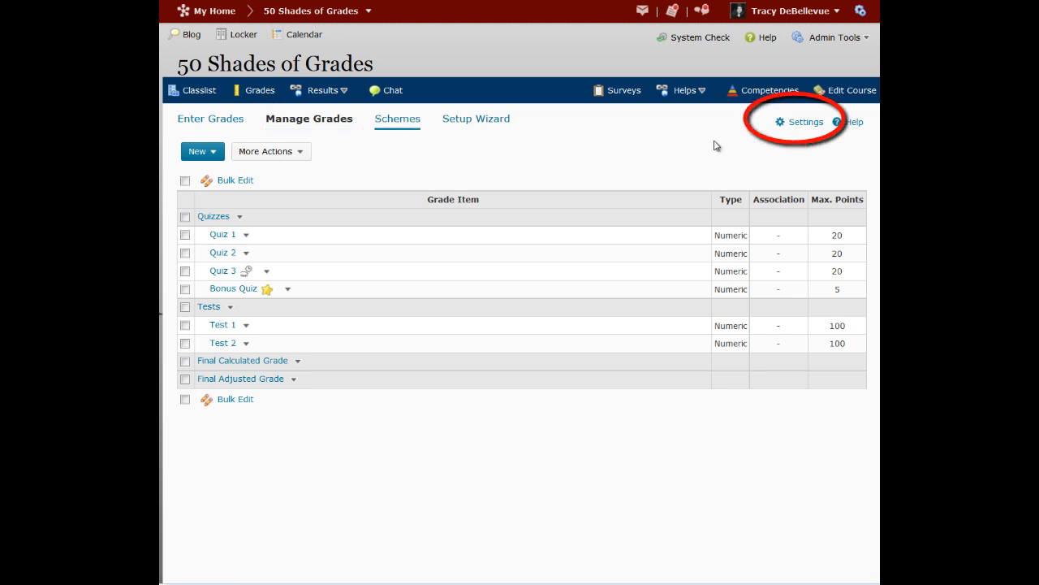
pyautogui.click(801, 126)
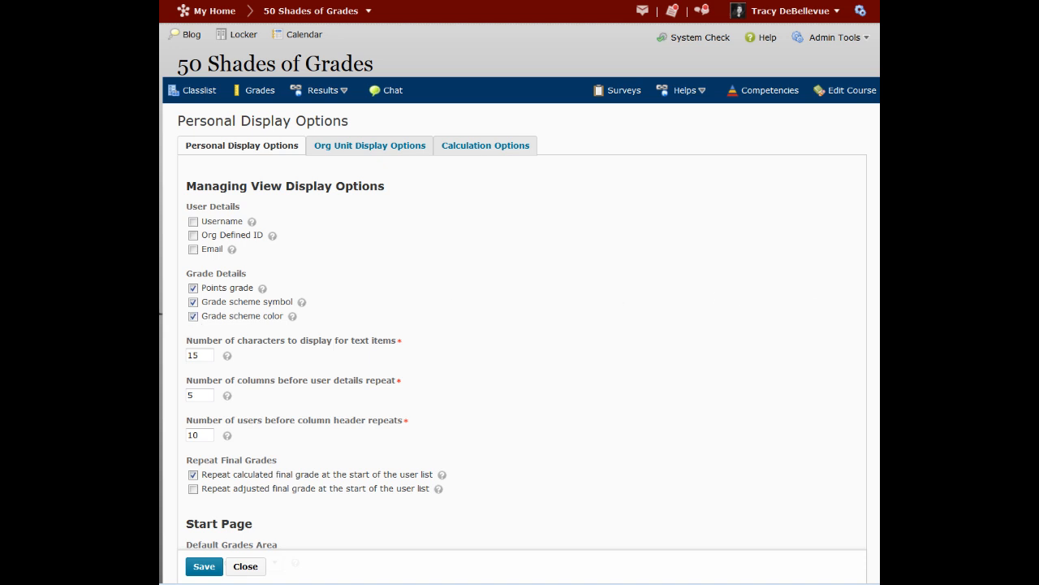
pyautogui.scroll(-1, 521, 325)
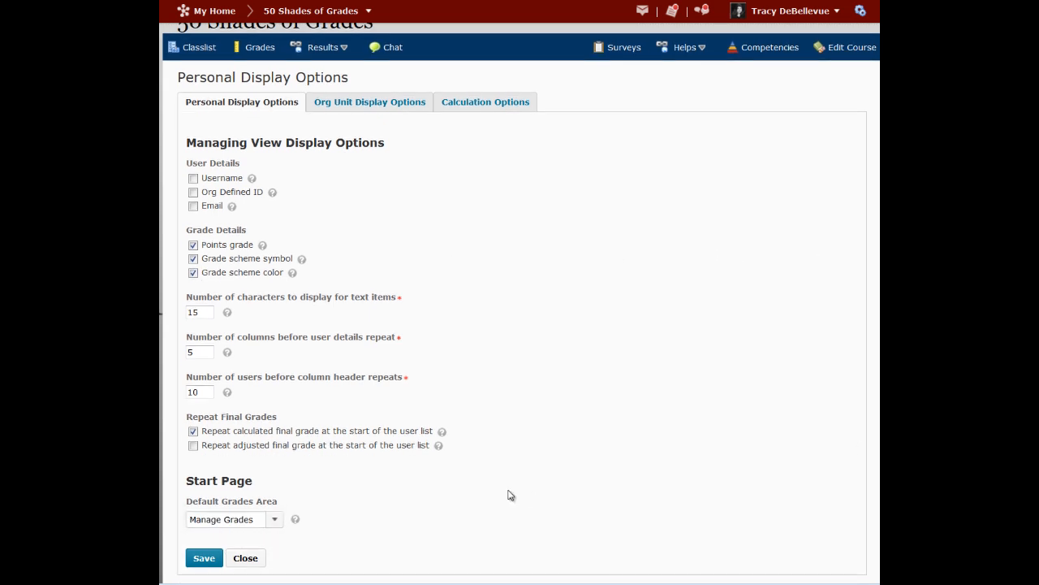
pyautogui.click(273, 523)
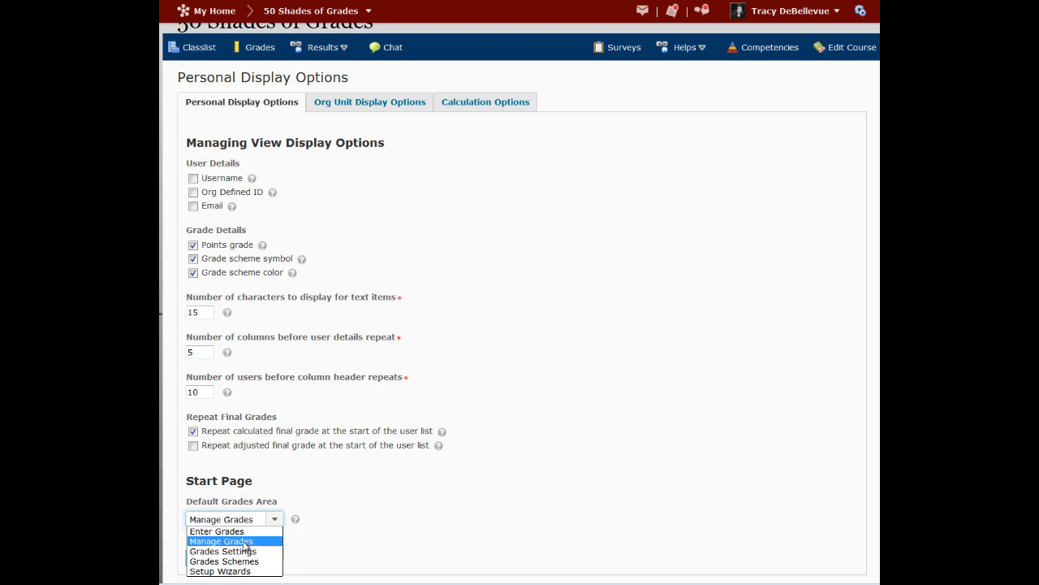
pyautogui.click(244, 543)
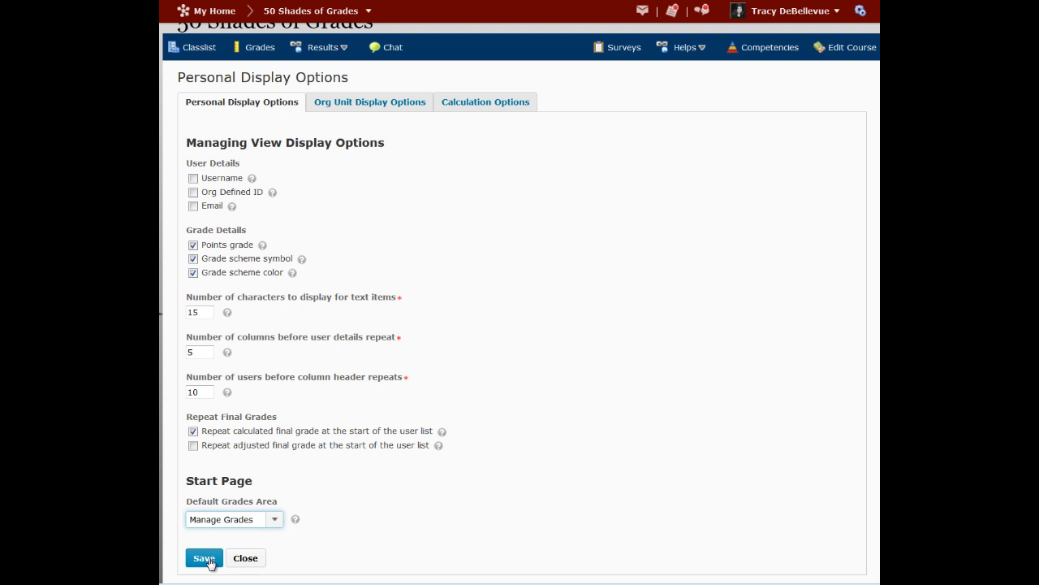
pyautogui.click(208, 559)
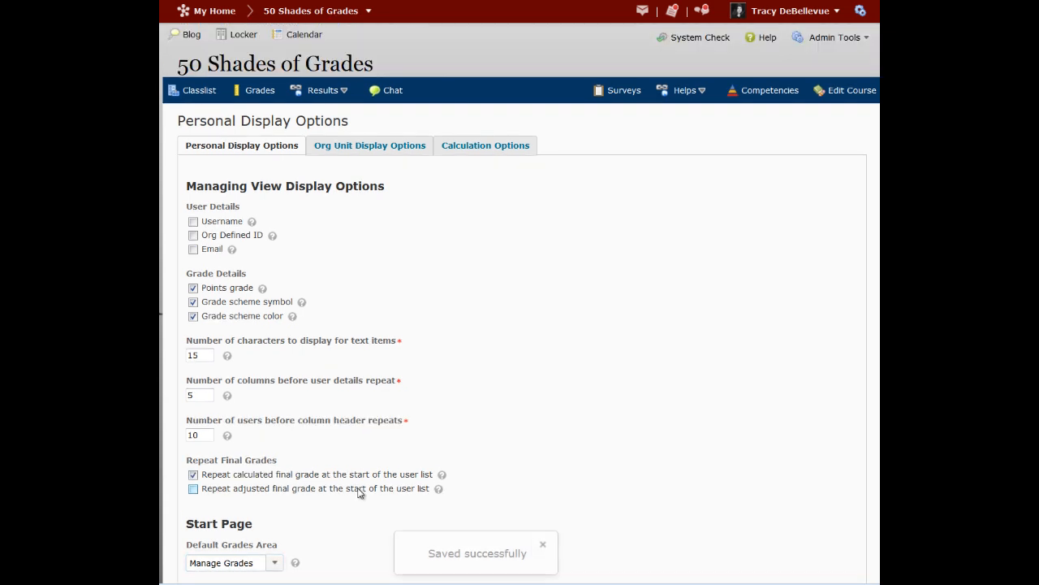
# In the Org Unit Display Options, keep "Display how final grade was calculated to users" enabled and save the changes
pyautogui.click(388, 146)
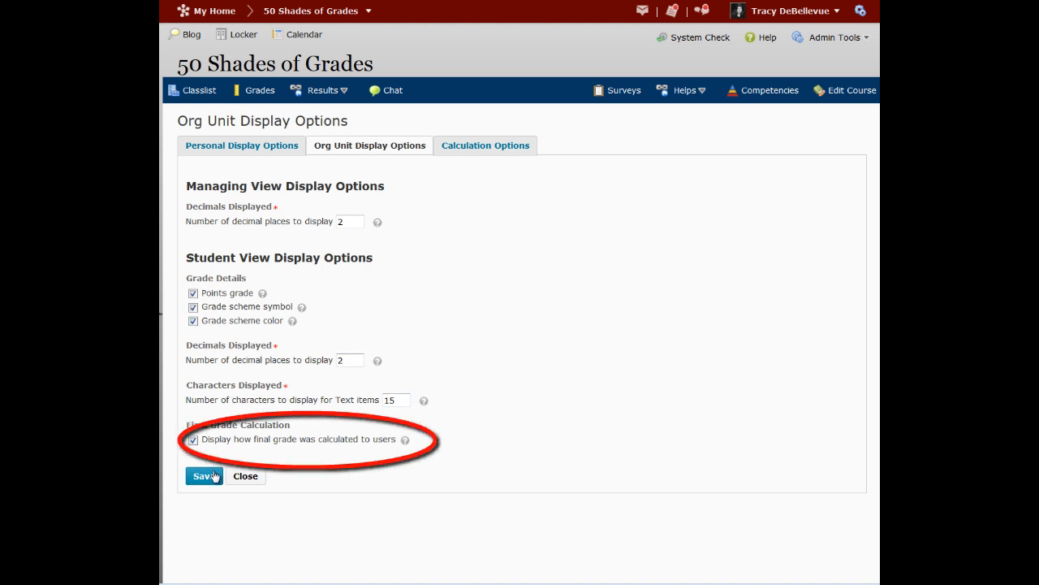
pyautogui.click(193, 440)
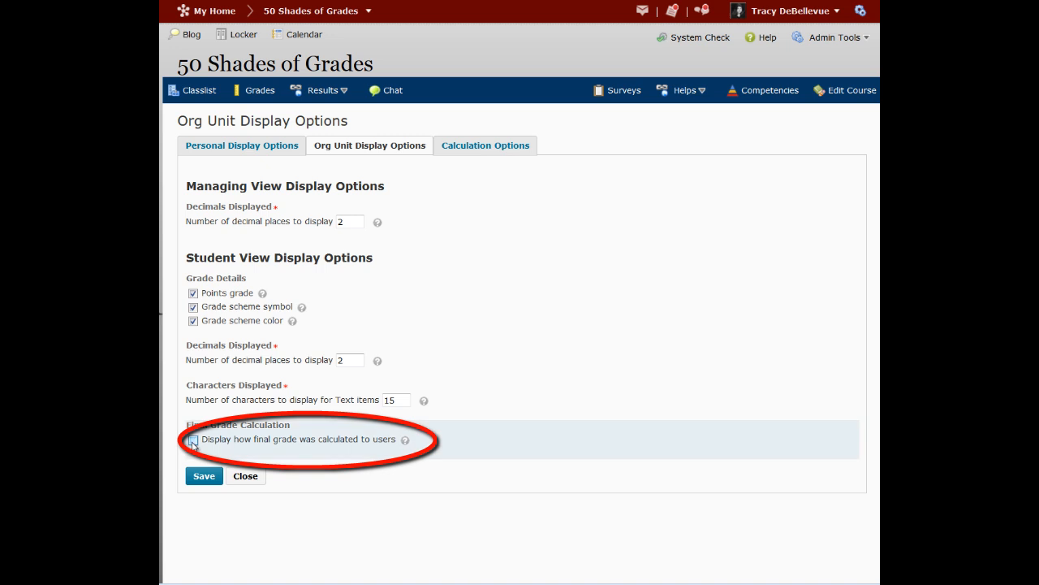
pyautogui.click(193, 441)
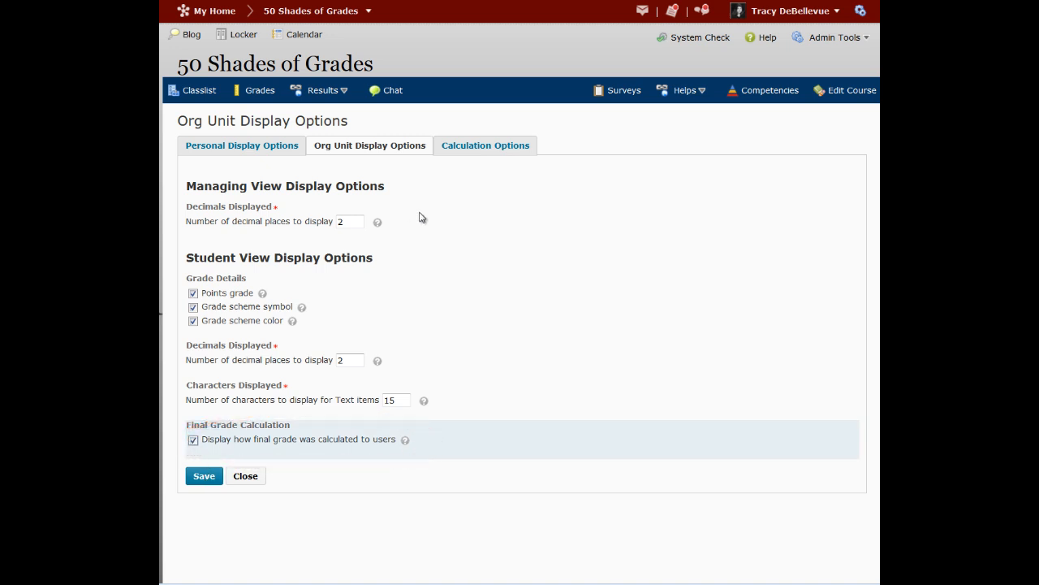
pyautogui.click(462, 149)
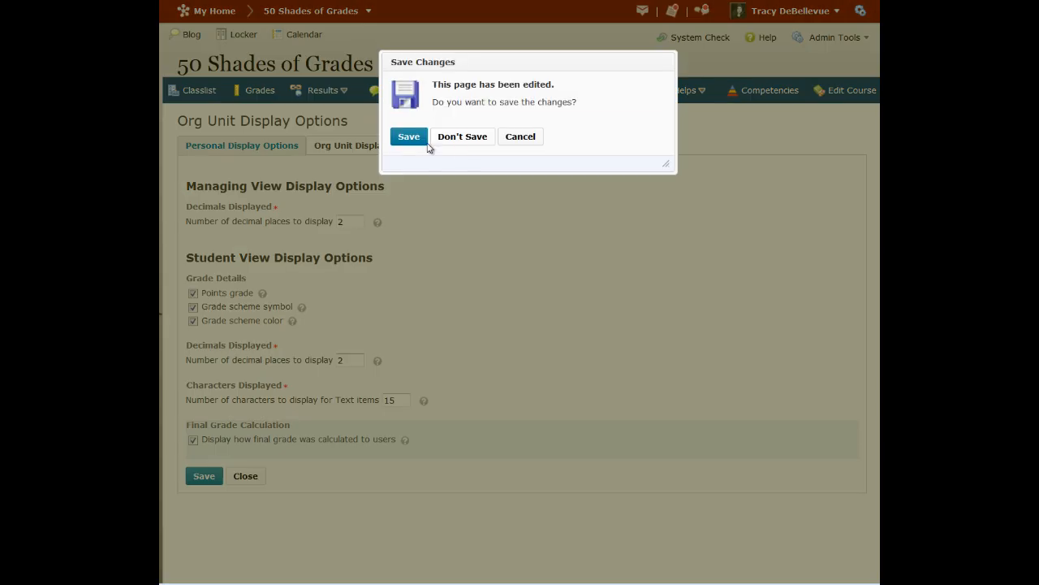
pyautogui.click(408, 138)
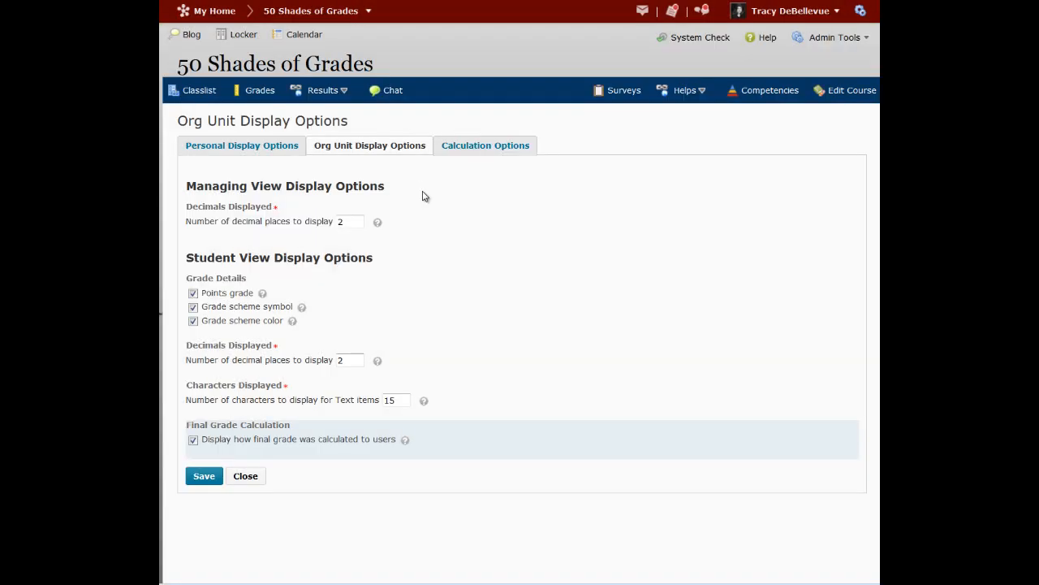
# In the Calculation Options, choose the Points grading system and release the Calculated Final Grade
pyautogui.click(459, 154)
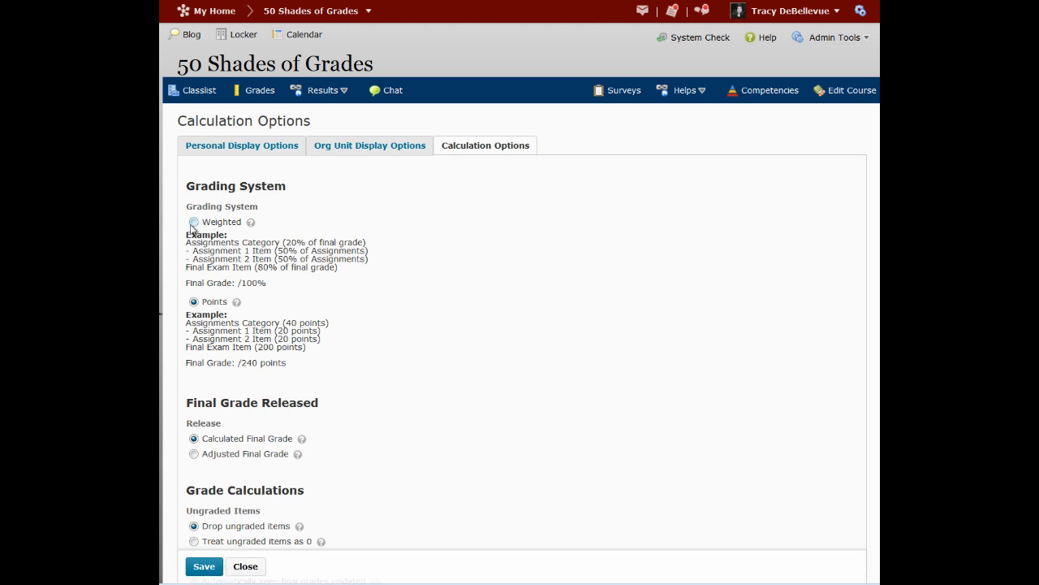
pyautogui.click(194, 222)
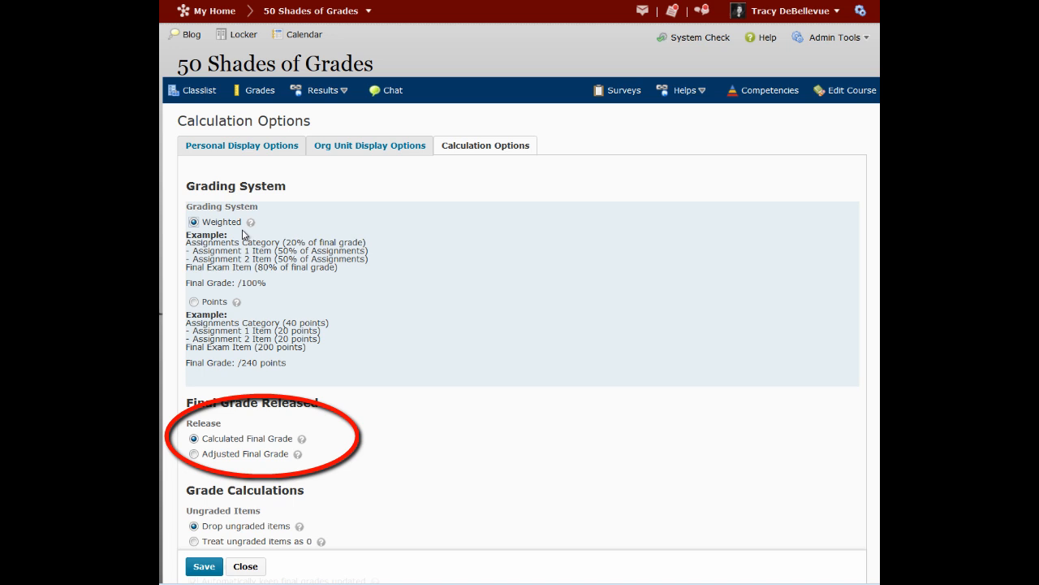
pyautogui.click(194, 301)
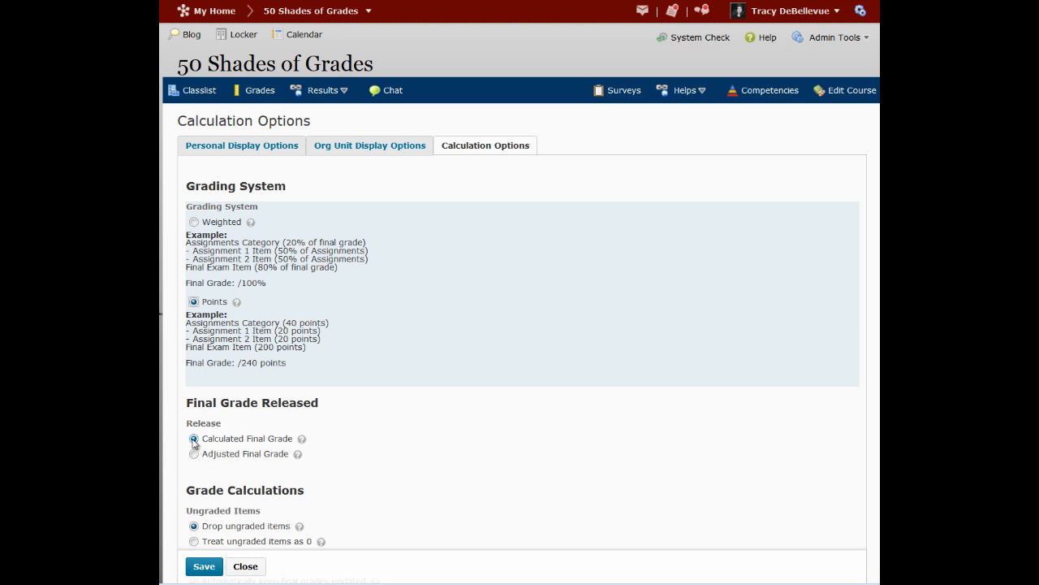
pyautogui.click(195, 438)
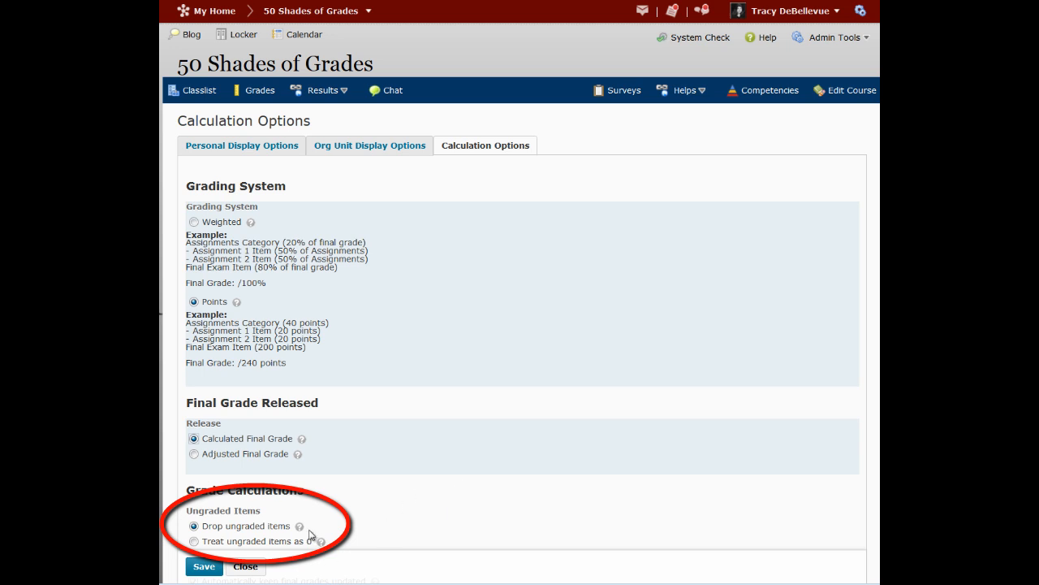
# Set ungraded items to be dropped from grade calculations and save the Calculation Options
pyautogui.click(194, 542)
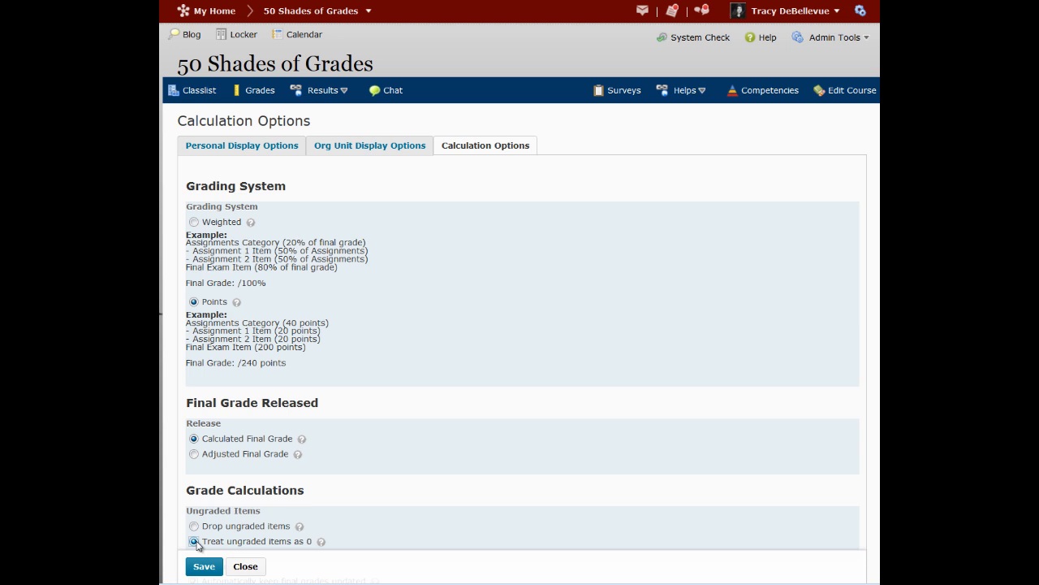
pyautogui.click(194, 526)
pyautogui.scroll(-2, 520, 325)
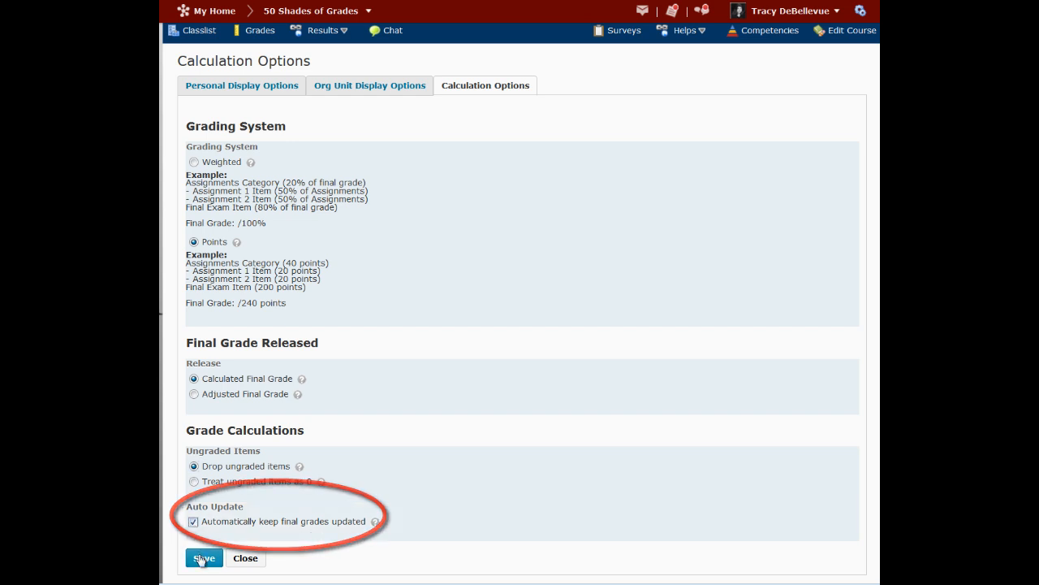
pyautogui.click(200, 559)
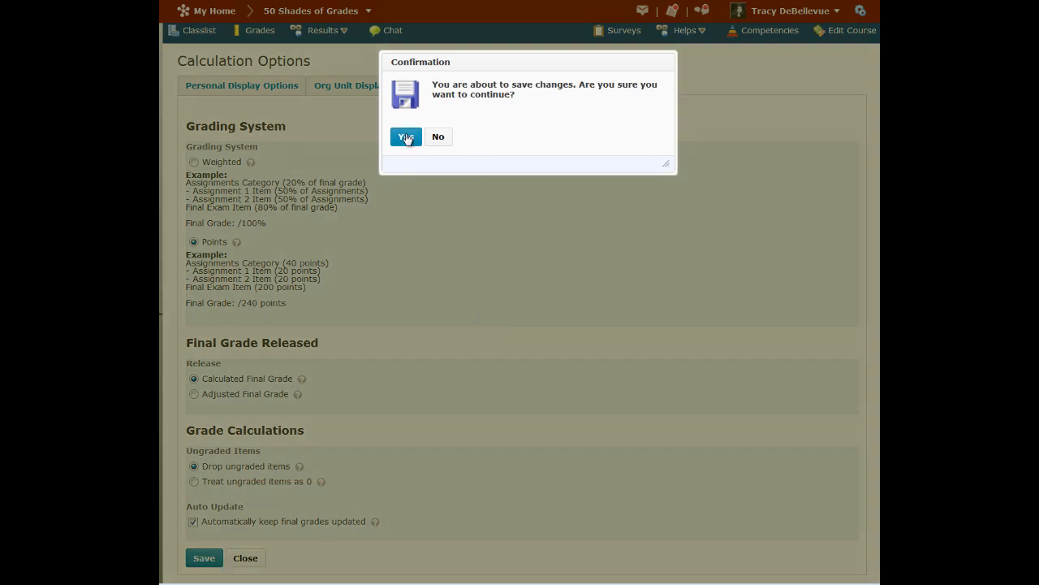
pyautogui.click(406, 136)
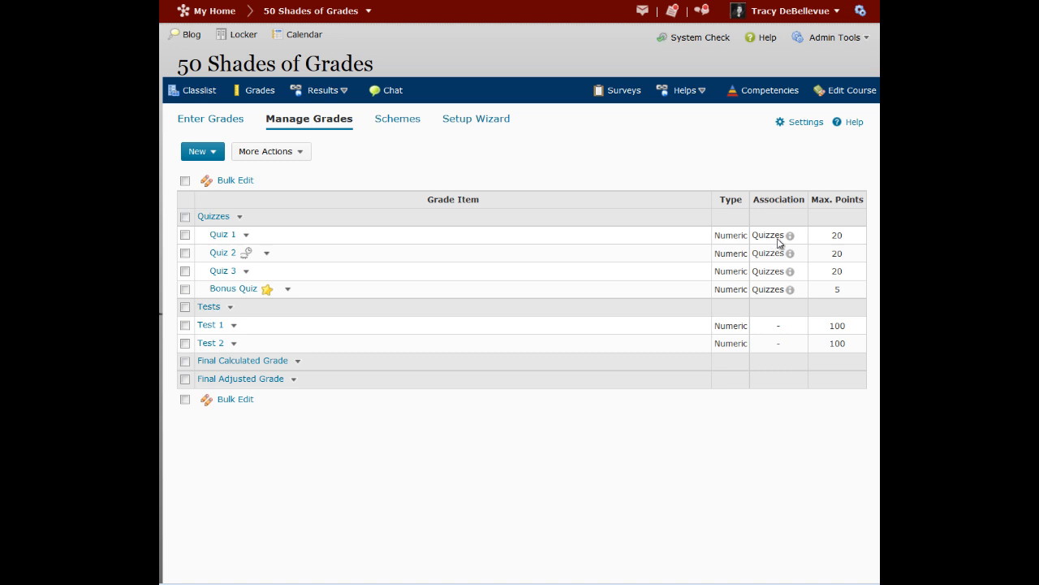
# View the quiz association details of the Quiz 1 grade item and close them
pyautogui.click(790, 236)
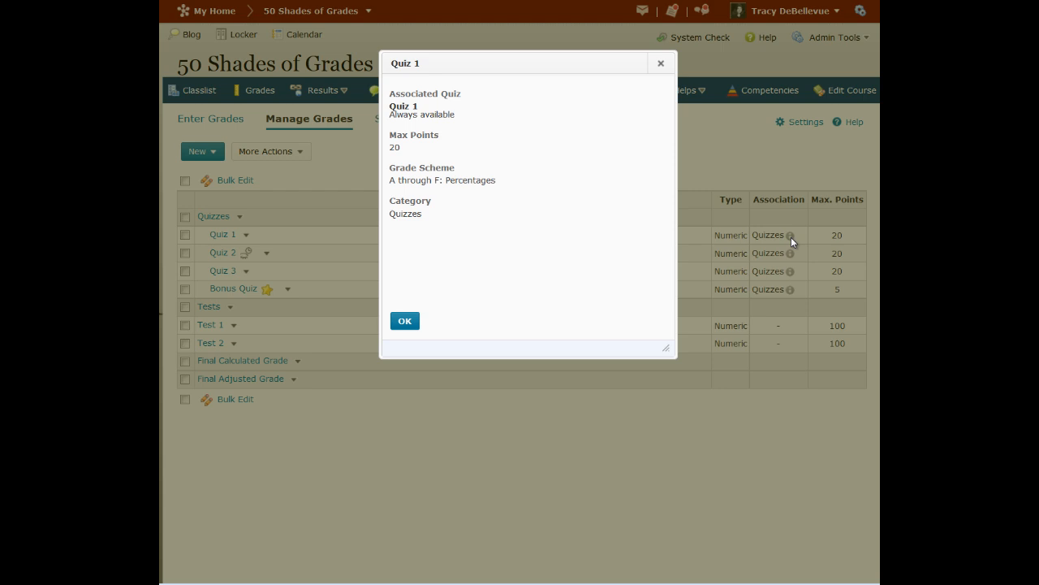
pyautogui.click(409, 321)
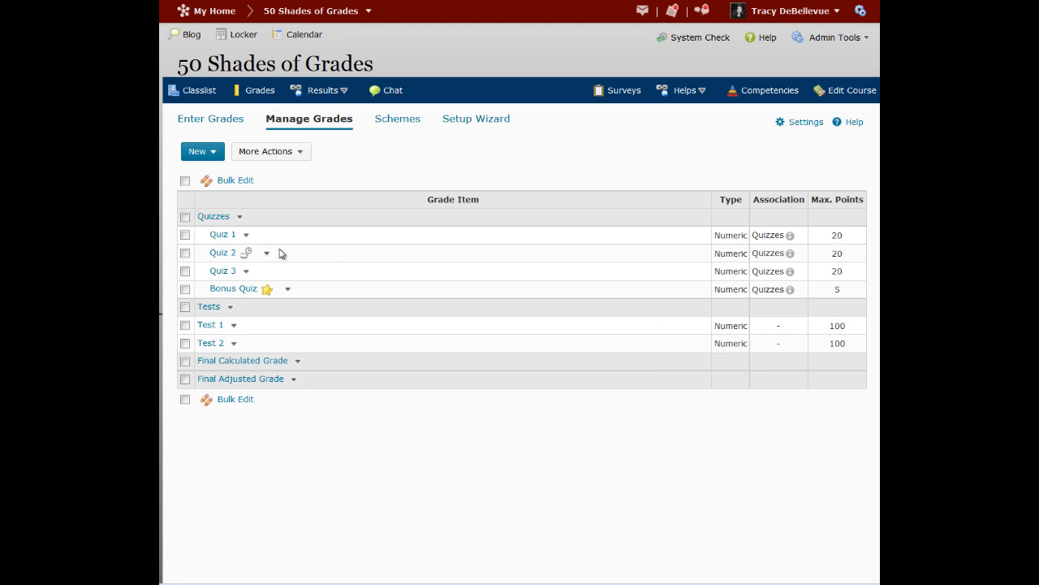
# Set the visibility restriction of the Quiz 2 grade item to always visible, then save and close it
pyautogui.moveTo(249, 260)
pyautogui.click(267, 252)
pyautogui.click(273, 269)
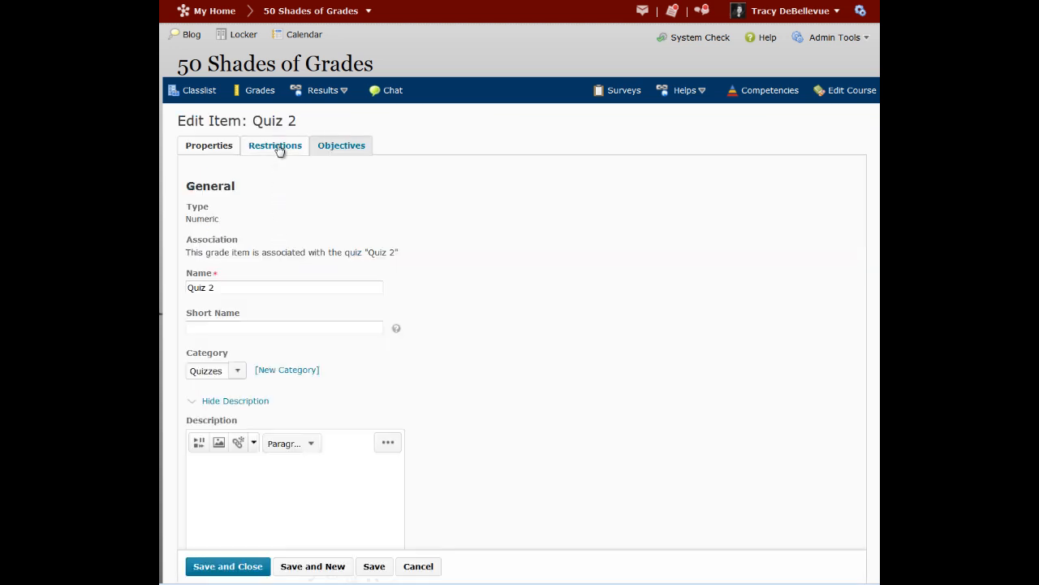
pyautogui.click(278, 150)
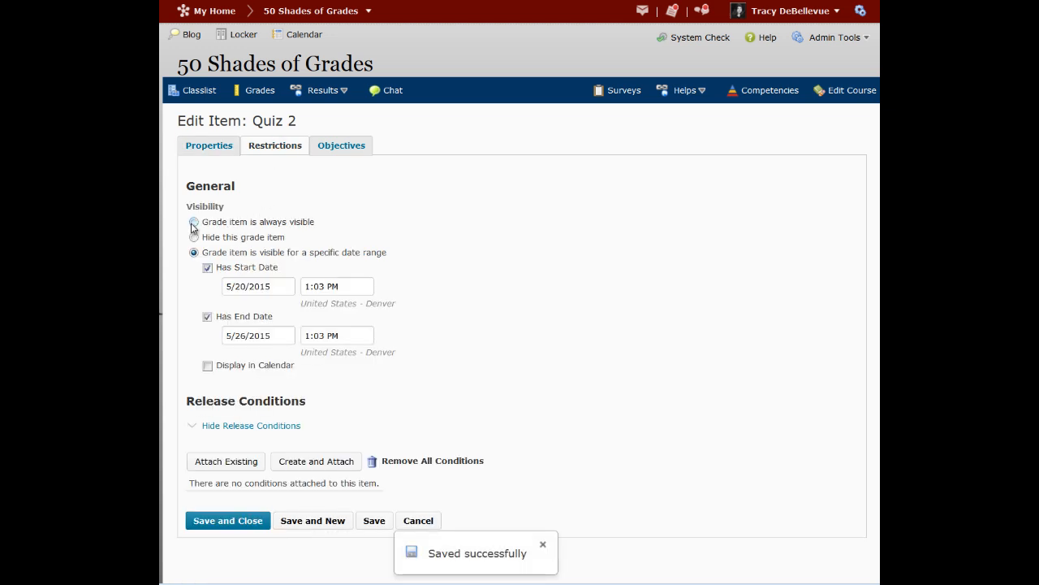
pyautogui.click(193, 223)
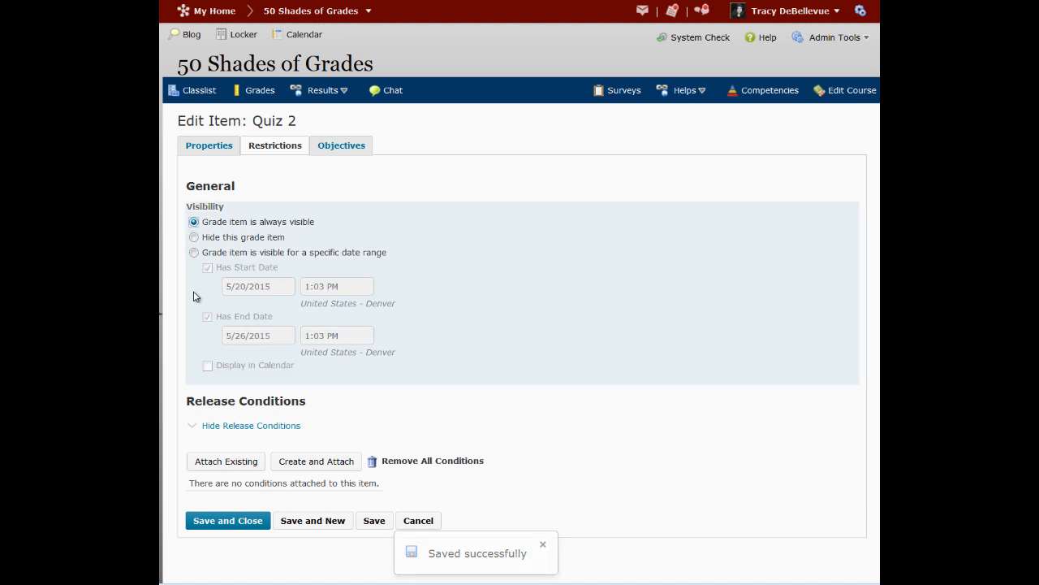
pyautogui.click(236, 522)
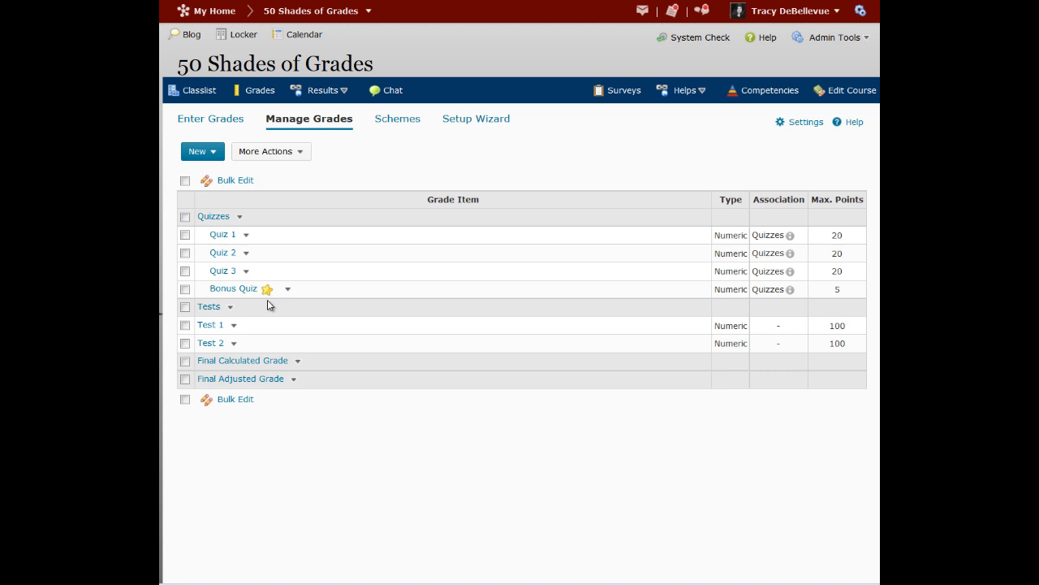
# Open the Bonus Quiz grade item for editing and review its properties
pyautogui.click(287, 289)
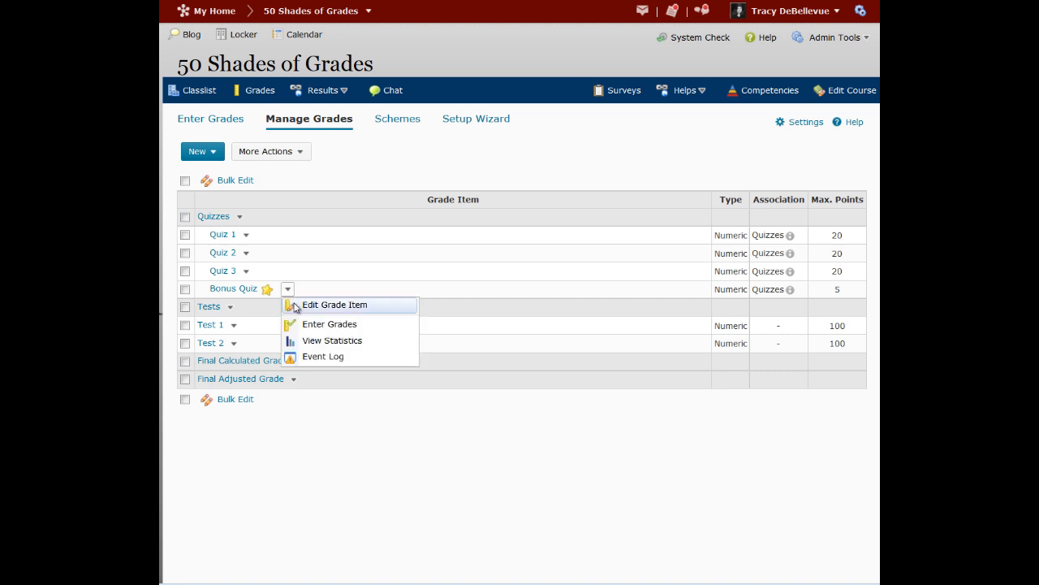
pyautogui.click(294, 306)
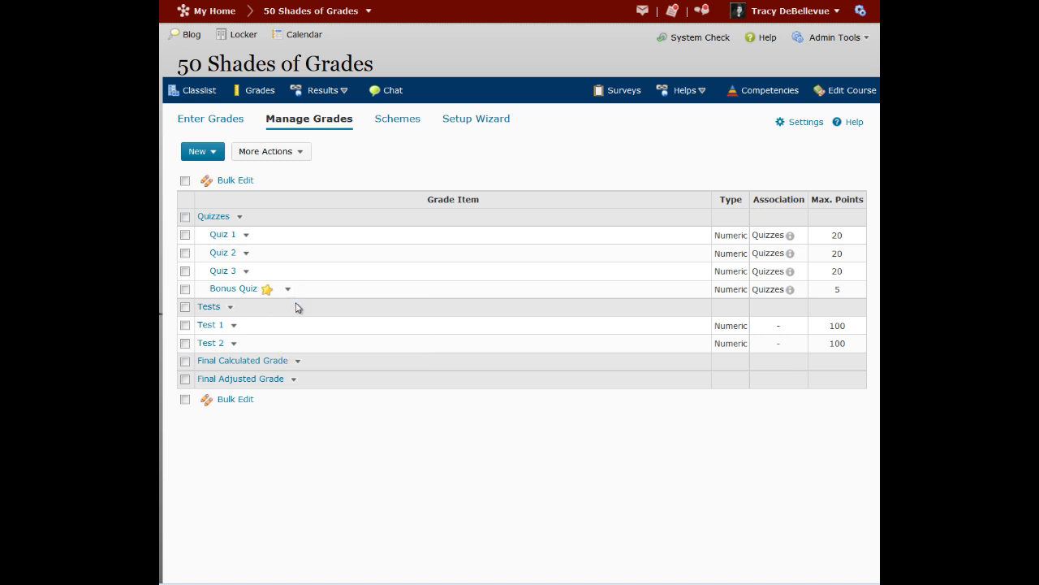
pyautogui.click(289, 326)
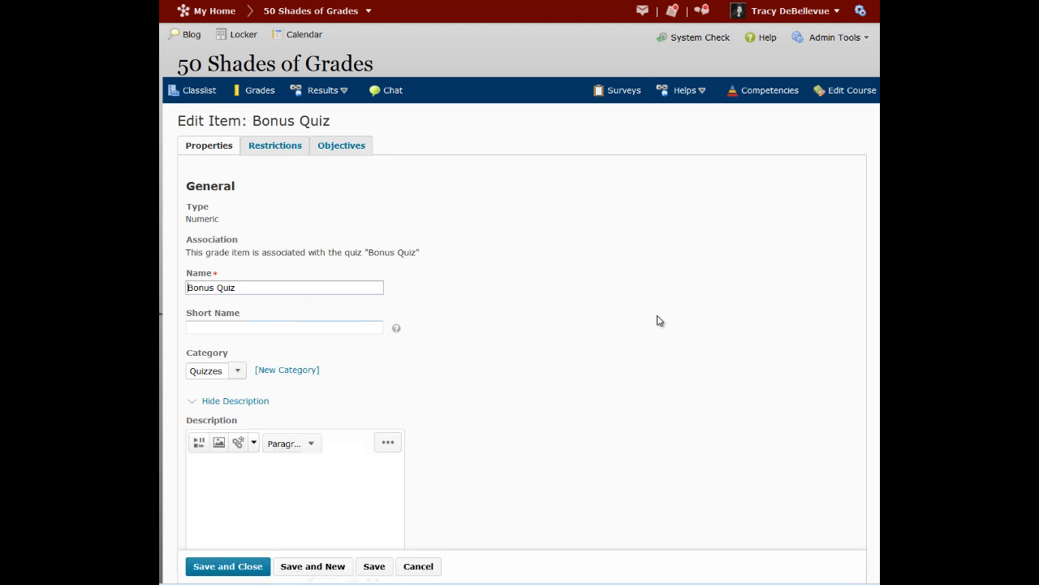
pyautogui.scroll(-5, 570, 361)
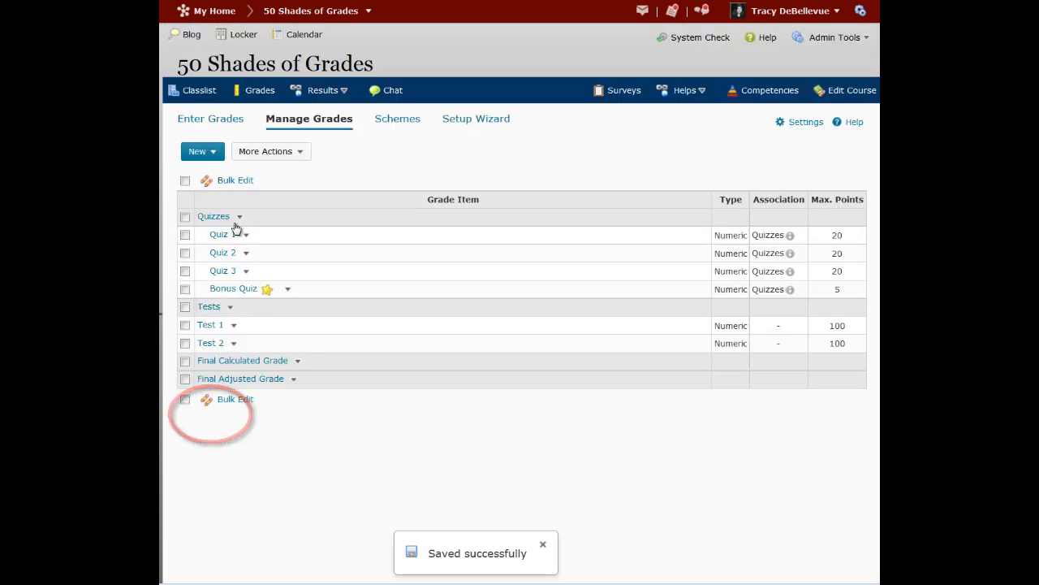
# Edit the Quizzes category so that its grade can exceed the maximum, then save and close it
pyautogui.click(239, 216)
pyautogui.click(261, 240)
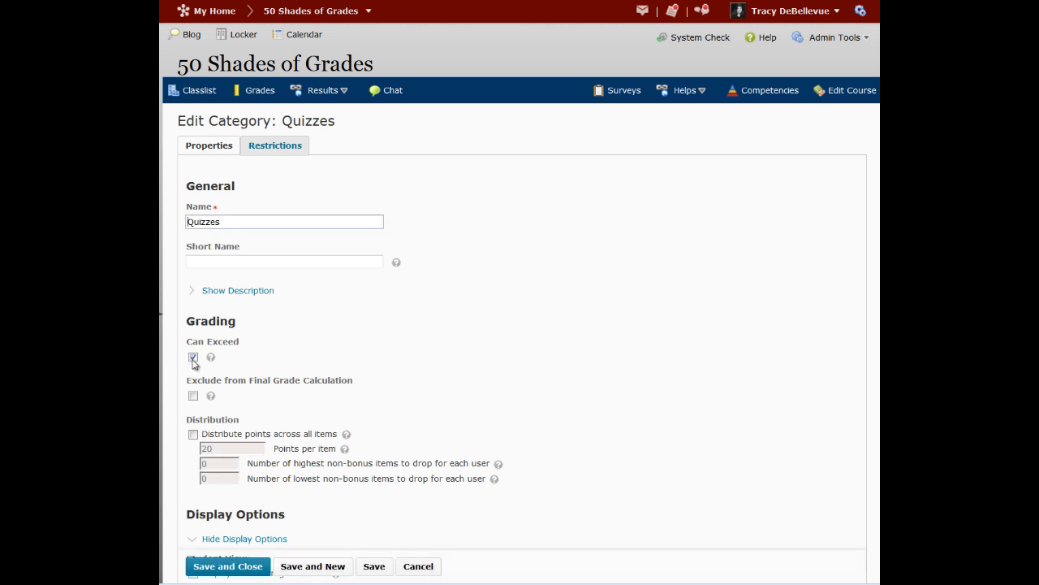
pyautogui.click(224, 568)
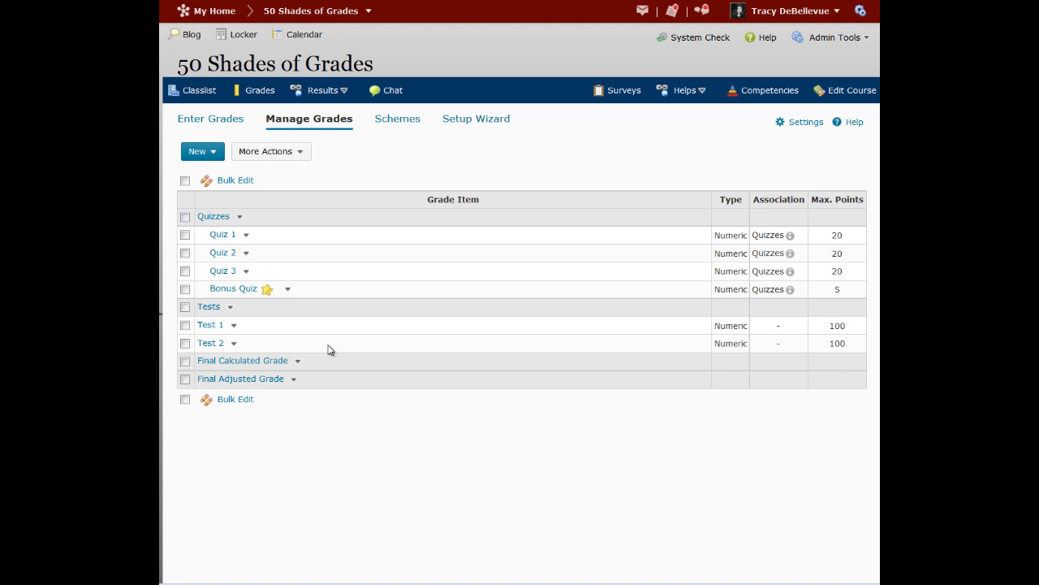
# Enter a Quiz 1 grade of 20 for the demo instructor and save it
pyautogui.click(246, 235)
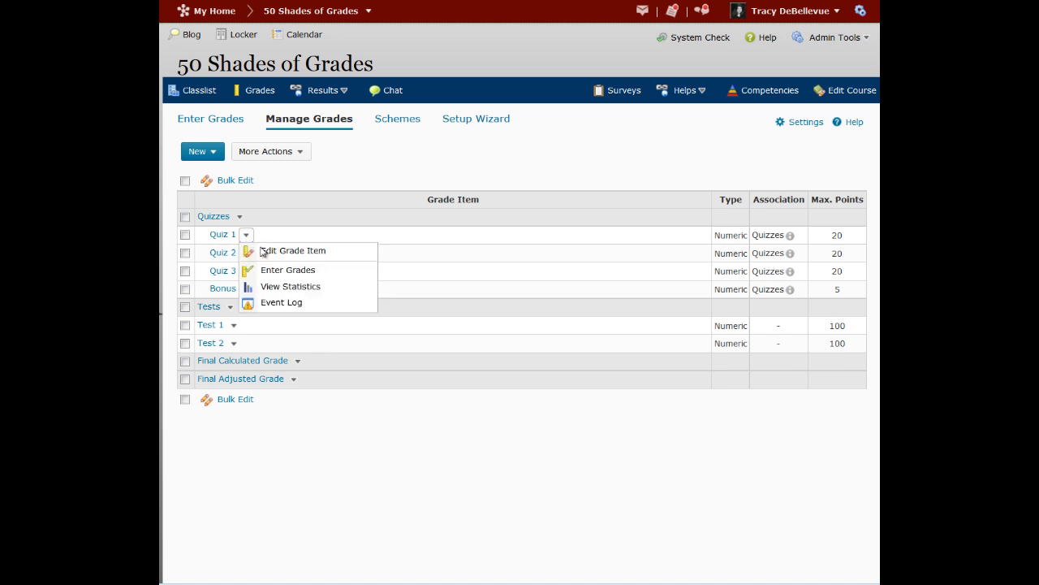
pyautogui.click(267, 271)
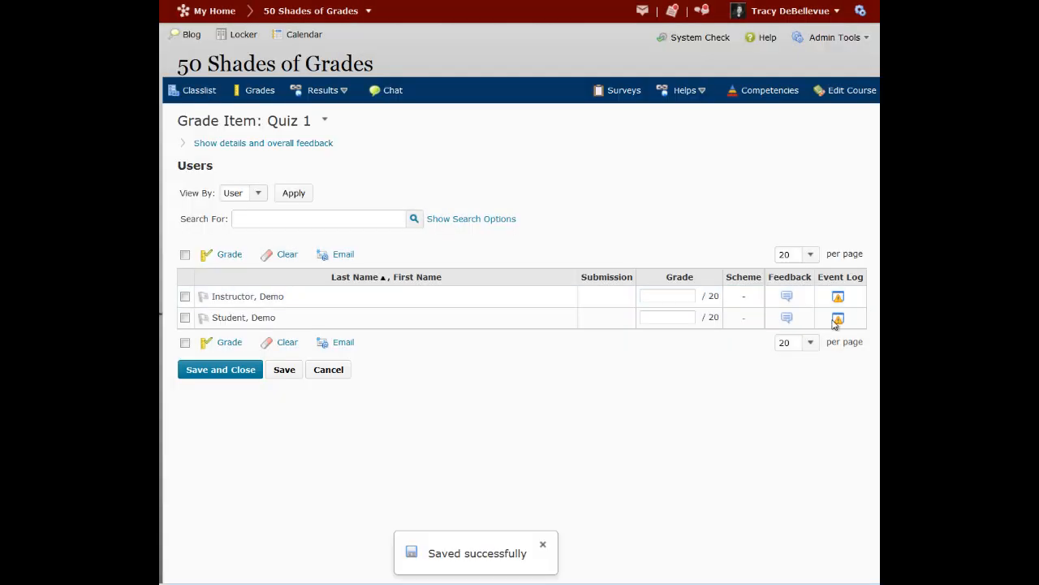
pyautogui.click(685, 296)
pyautogui.write('20')
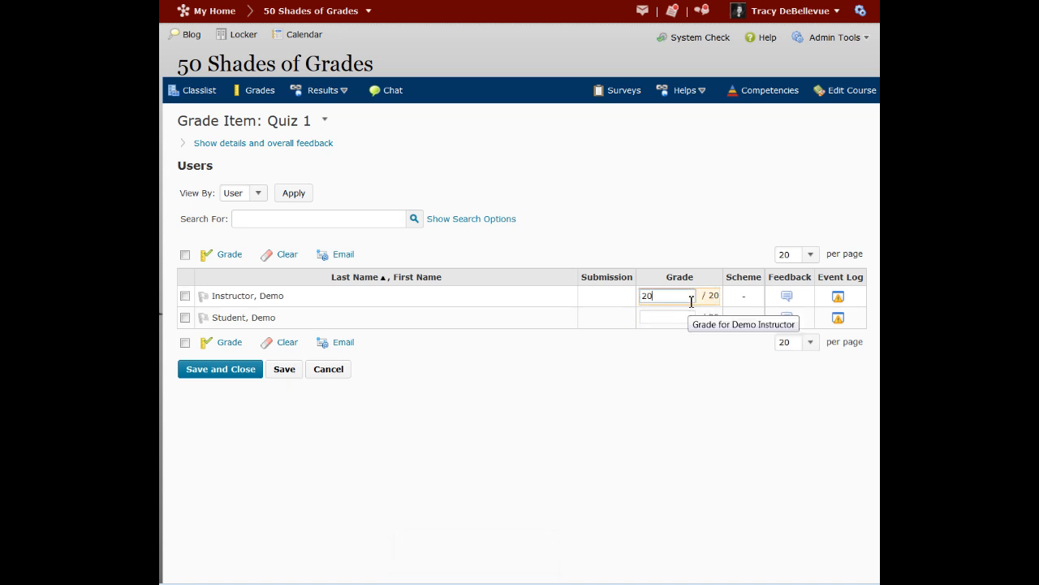
pyautogui.click(297, 372)
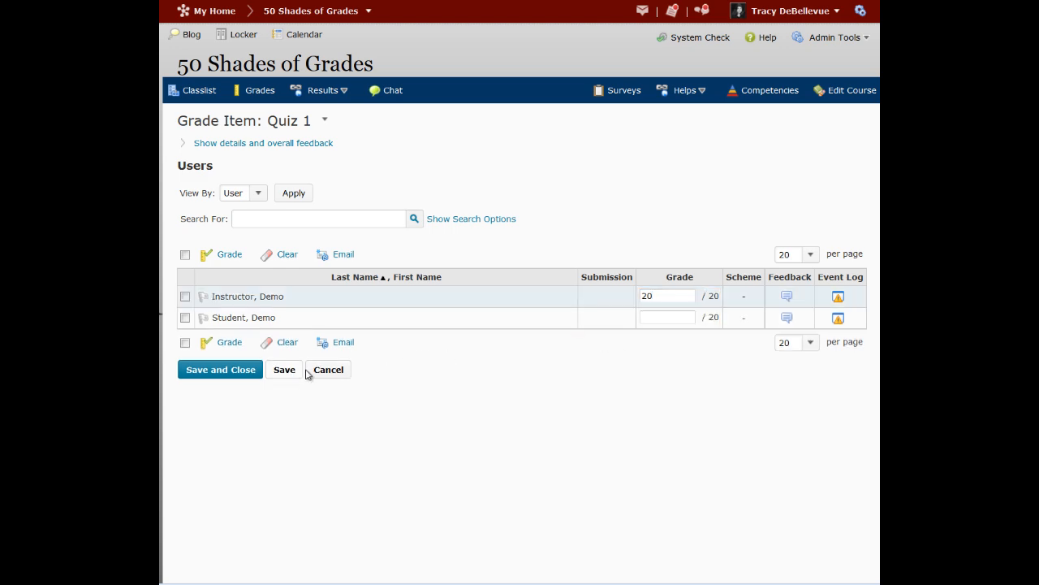
# Confirm the pending save, change the demo instructor's Quiz 1 grade to 19, then save and close the grade item
pyautogui.click(406, 136)
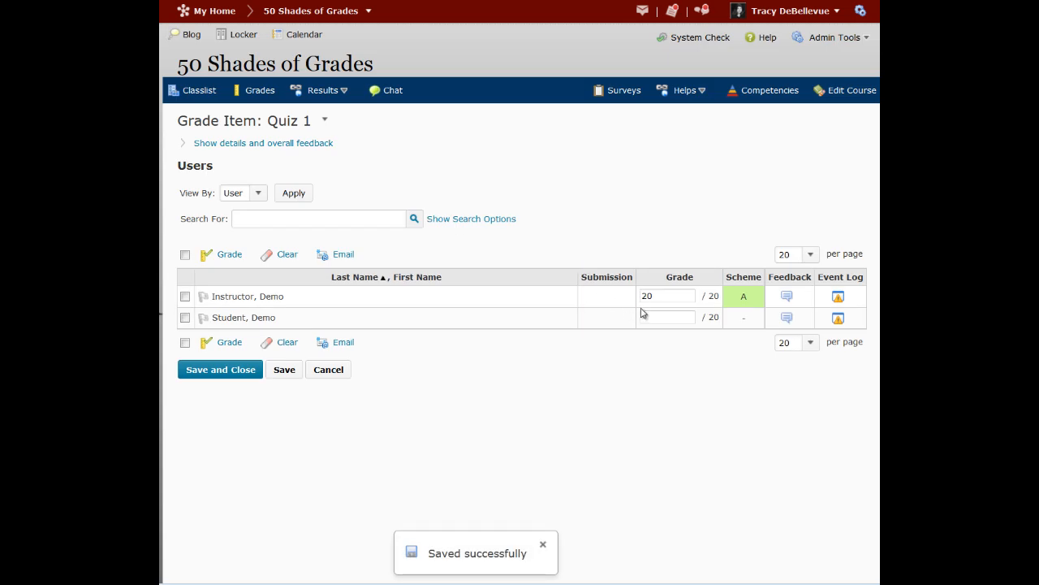
pyautogui.moveTo(656, 295); pyautogui.dragTo(641, 299)
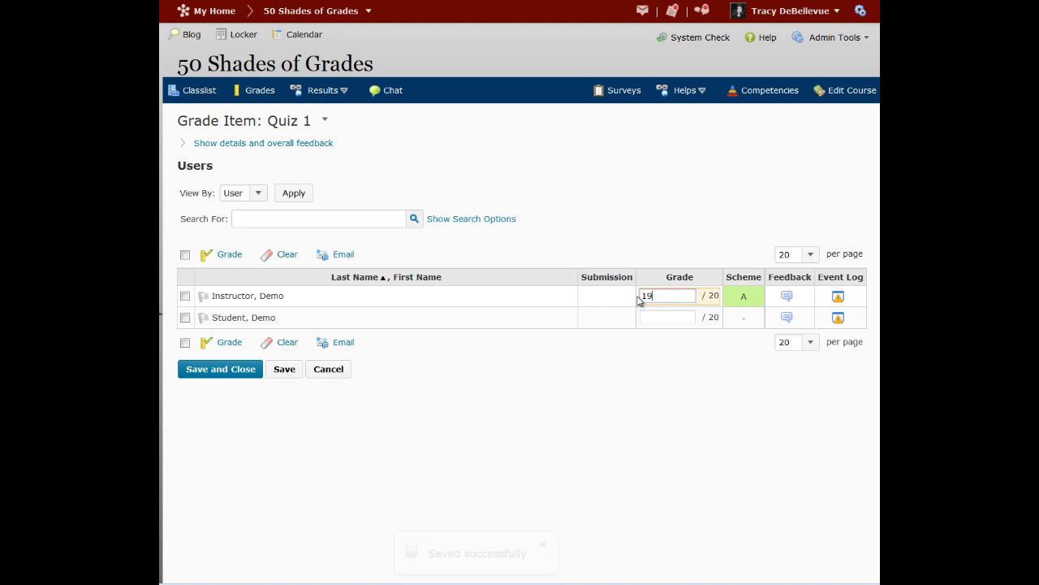
pyautogui.write('19')
pyautogui.click(220, 370)
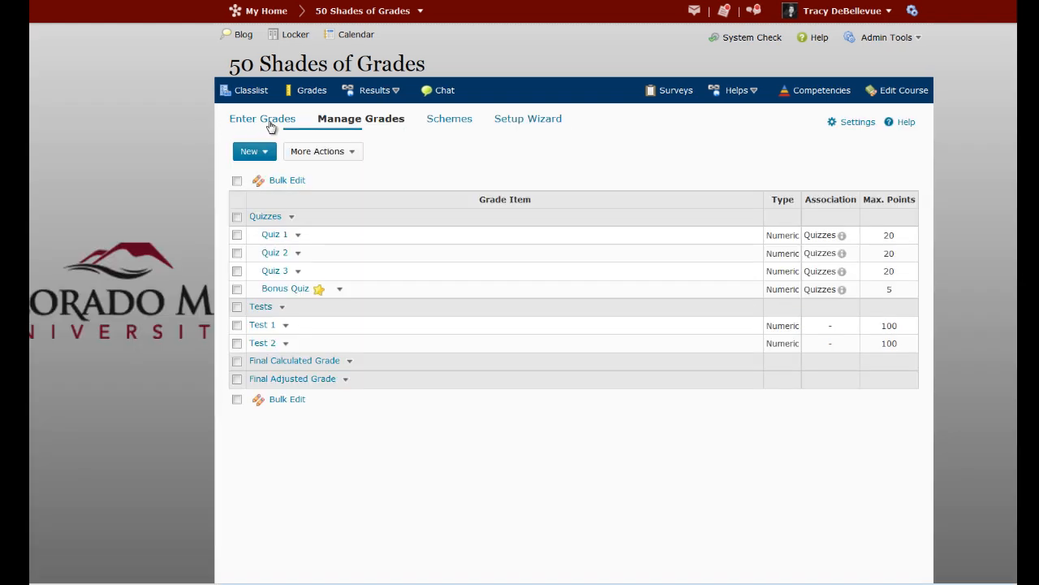
# Open the grade entry list for all users and set it to show 100 users per page
pyautogui.click(269, 122)
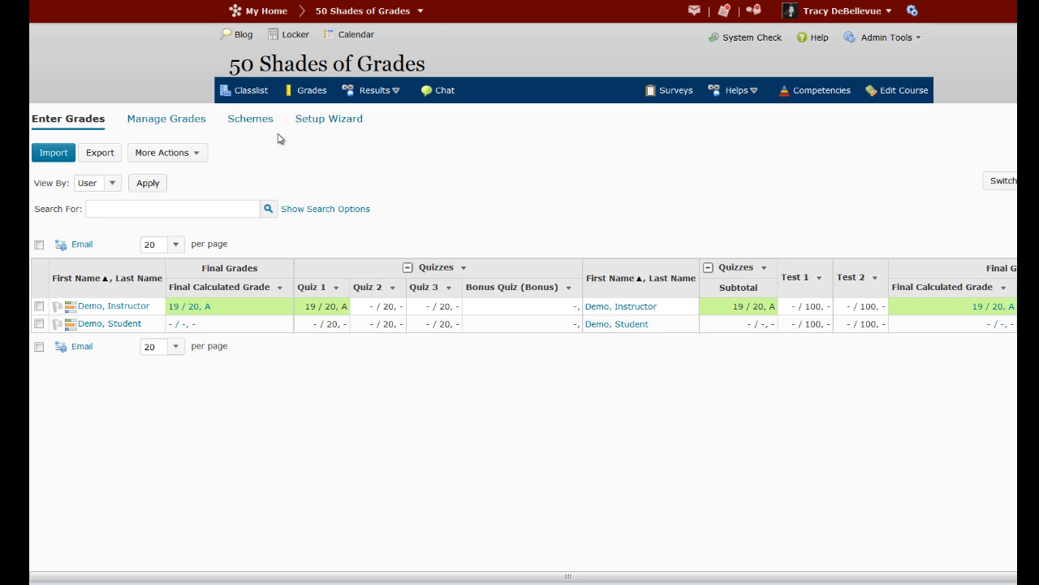
pyautogui.click(178, 247)
pyautogui.click(178, 247)
pyautogui.click(178, 247)
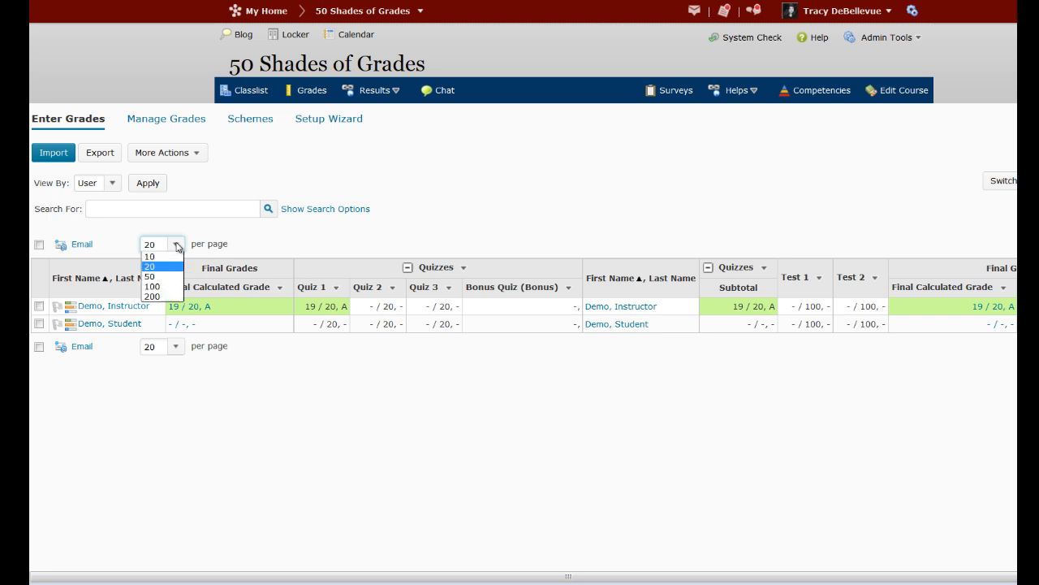
pyautogui.click(167, 287)
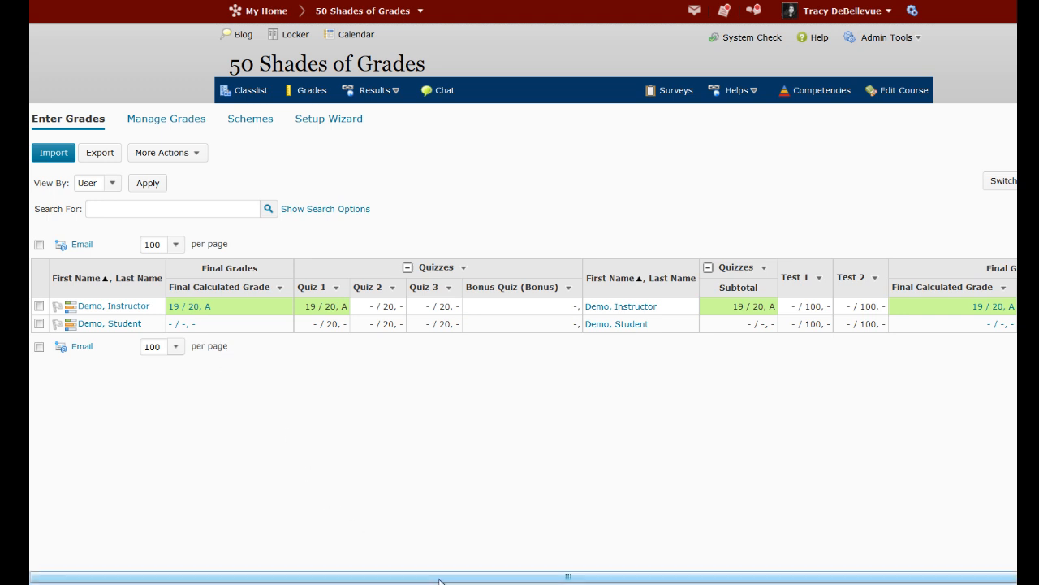
# Open Grade All for the Final Calculated Grade, release the final calculated grade for all listed users, and save the changes
pyautogui.moveTo(561, 580); pyautogui.dragTo(230, 563)
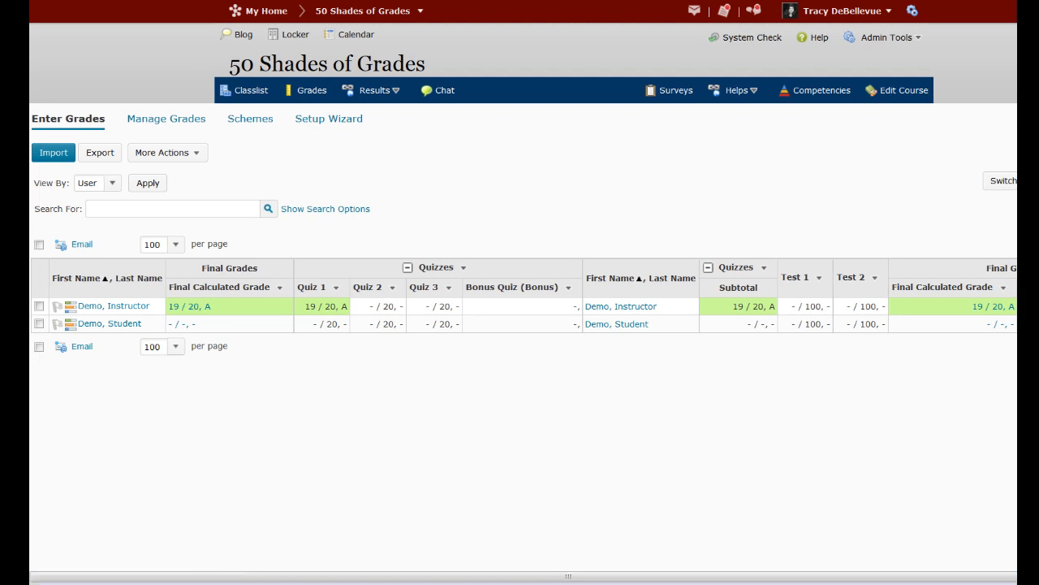
pyautogui.click(280, 287)
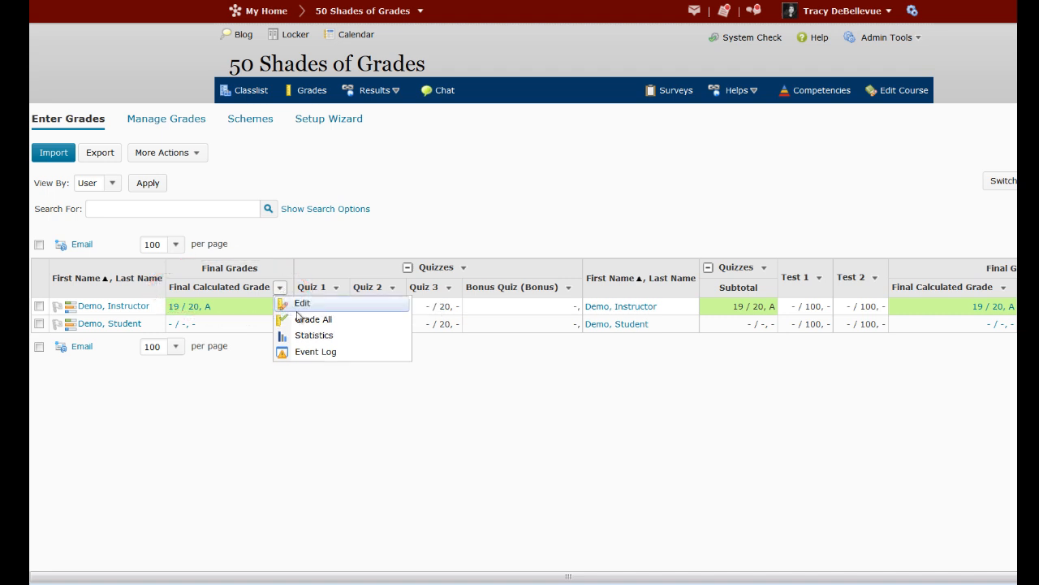
pyautogui.click(301, 322)
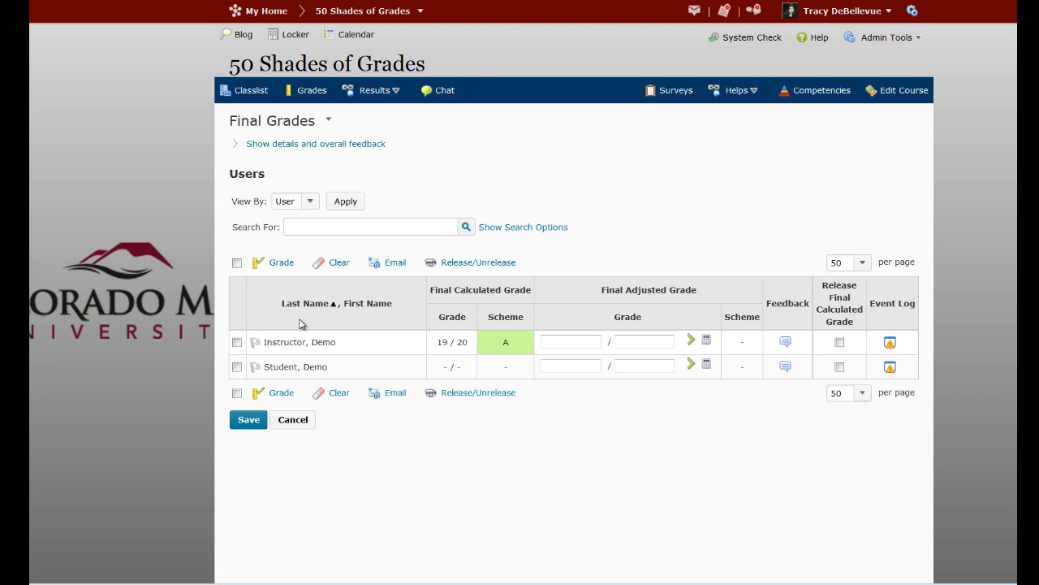
pyautogui.click(238, 264)
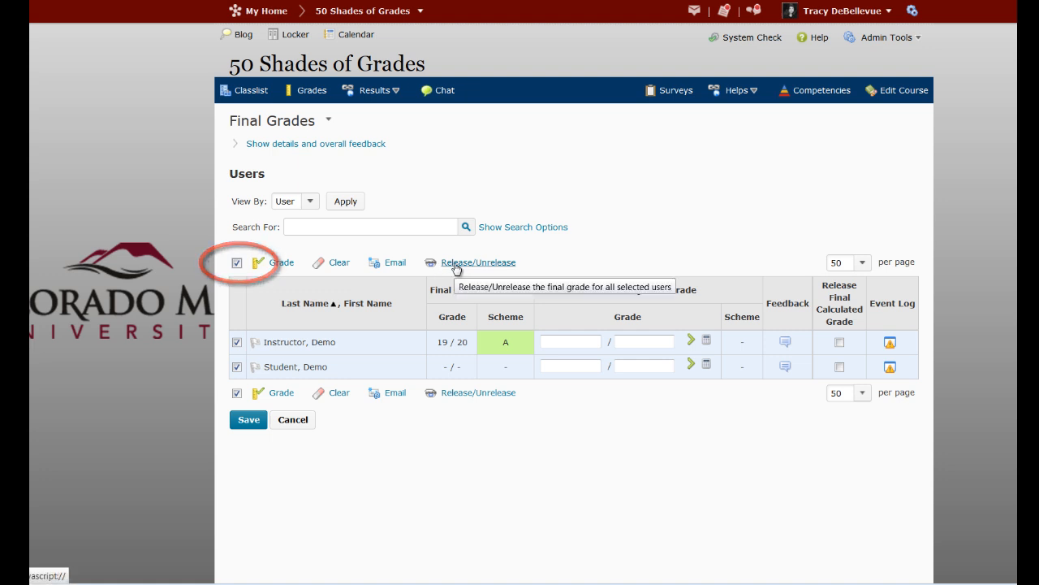
pyautogui.click(863, 266)
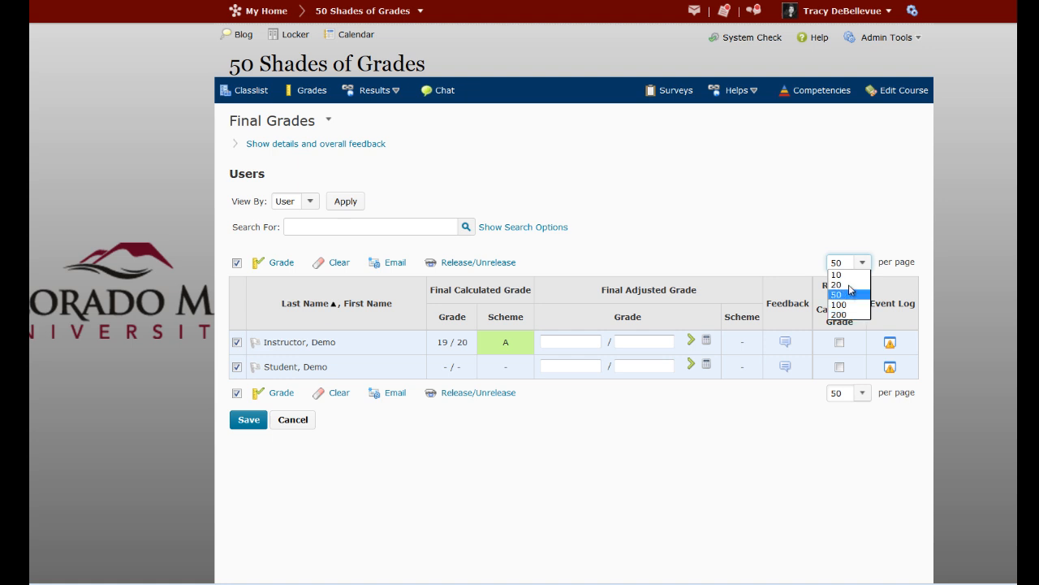
pyautogui.click(747, 252)
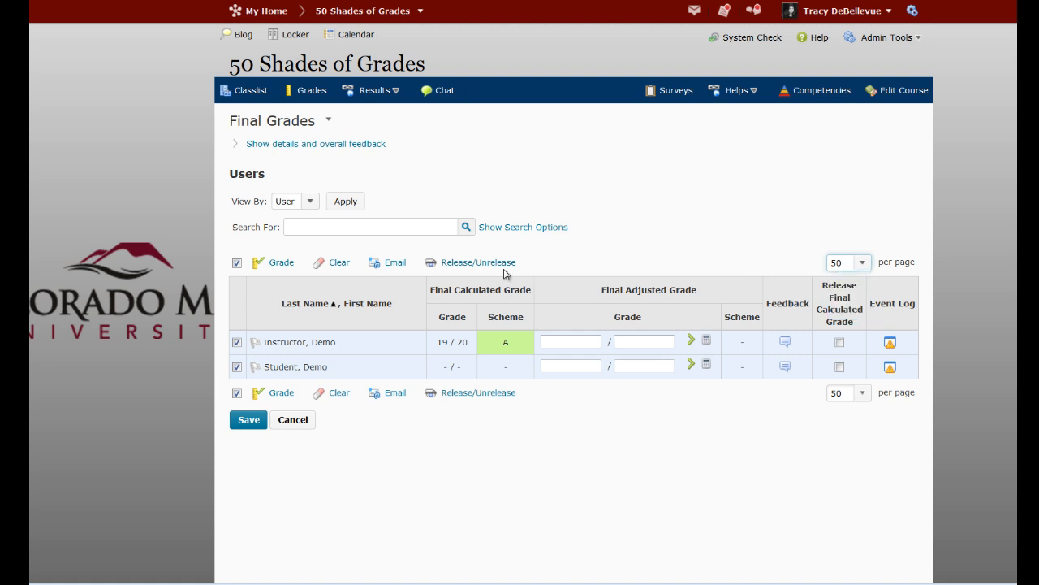
pyautogui.click(498, 265)
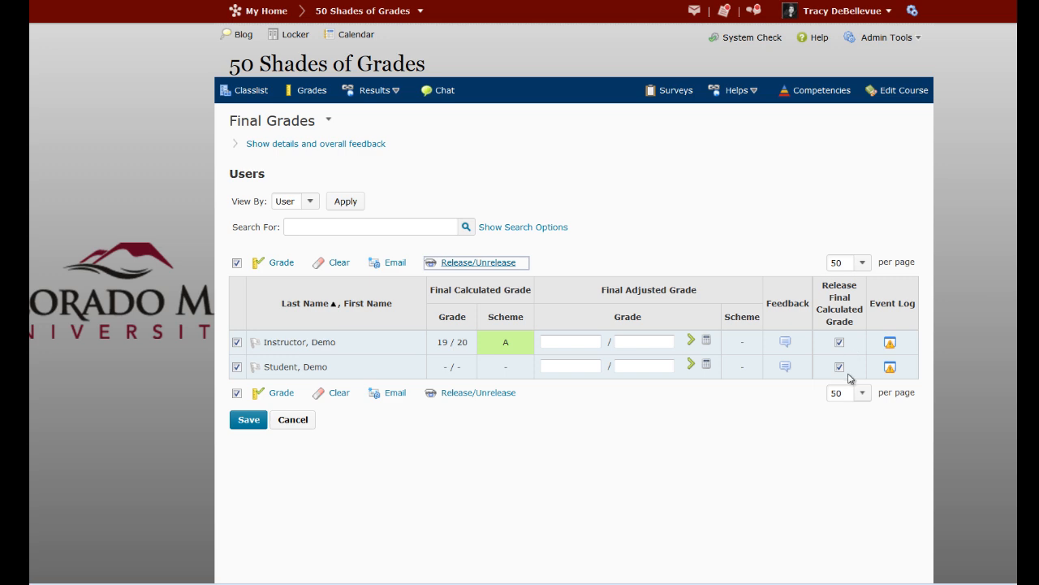
pyautogui.click(250, 422)
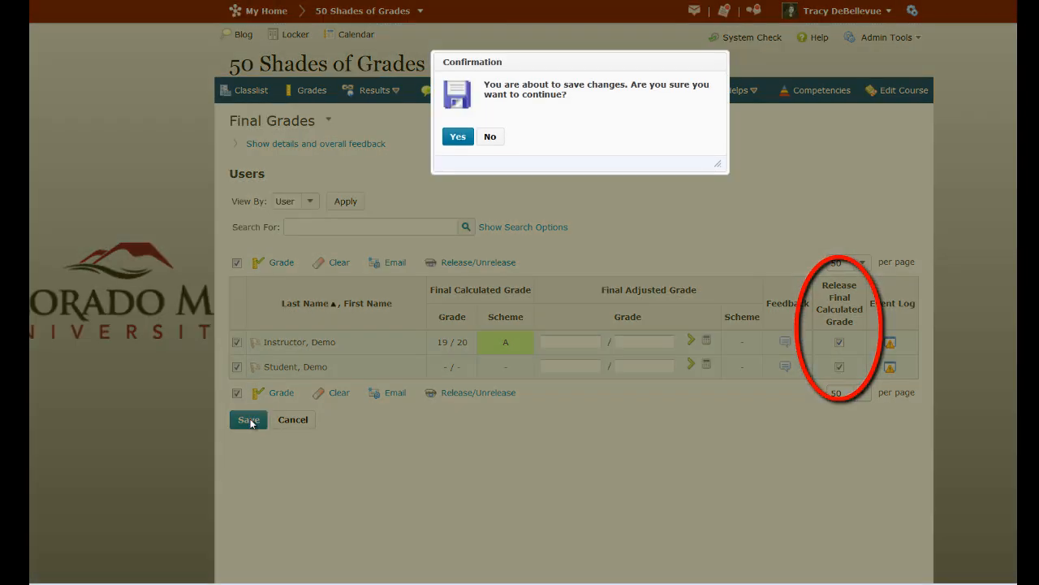
pyautogui.click(459, 137)
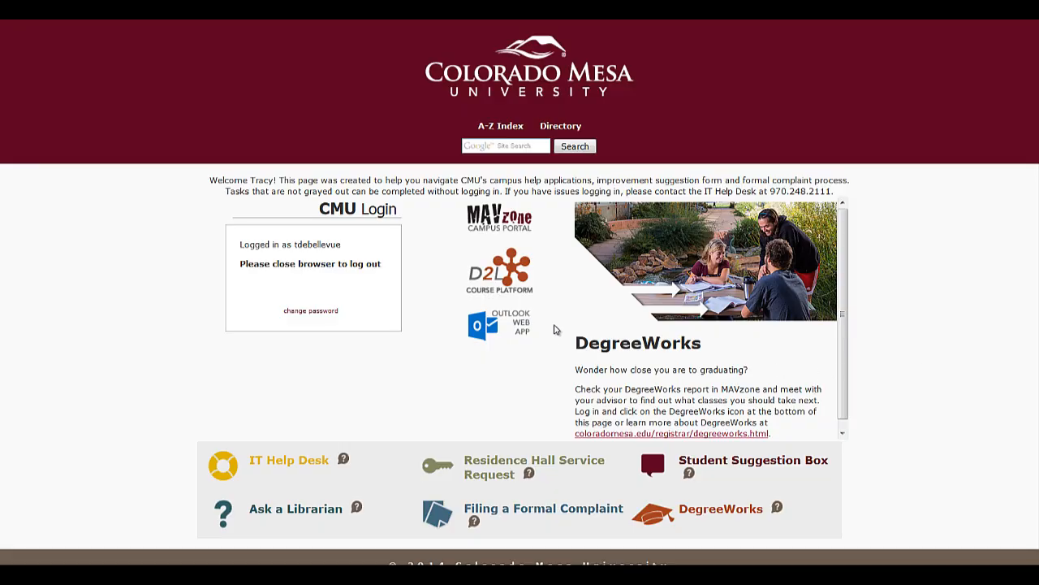
pyautogui.click(499, 226)
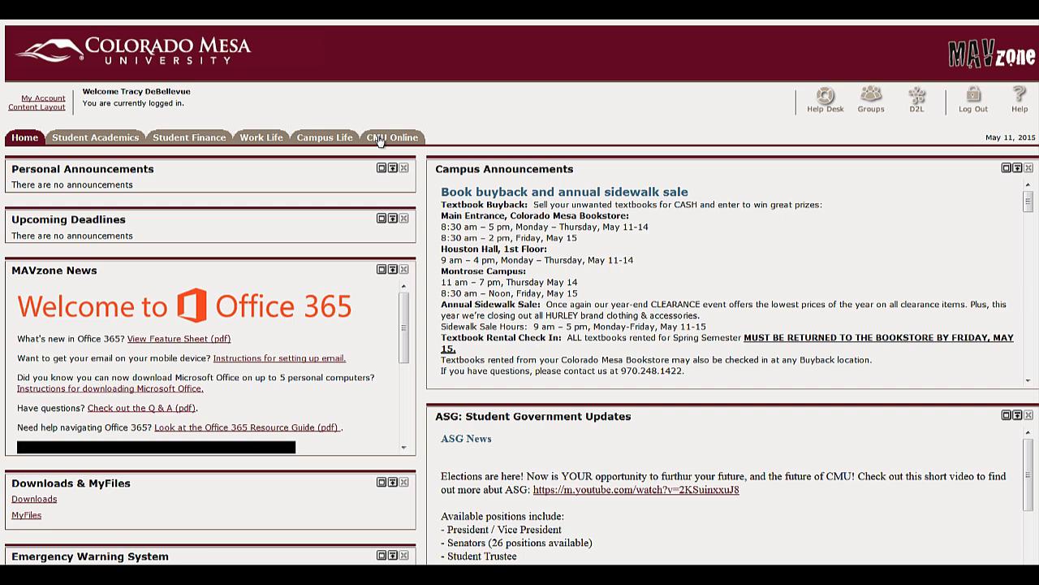
pyautogui.click(380, 139)
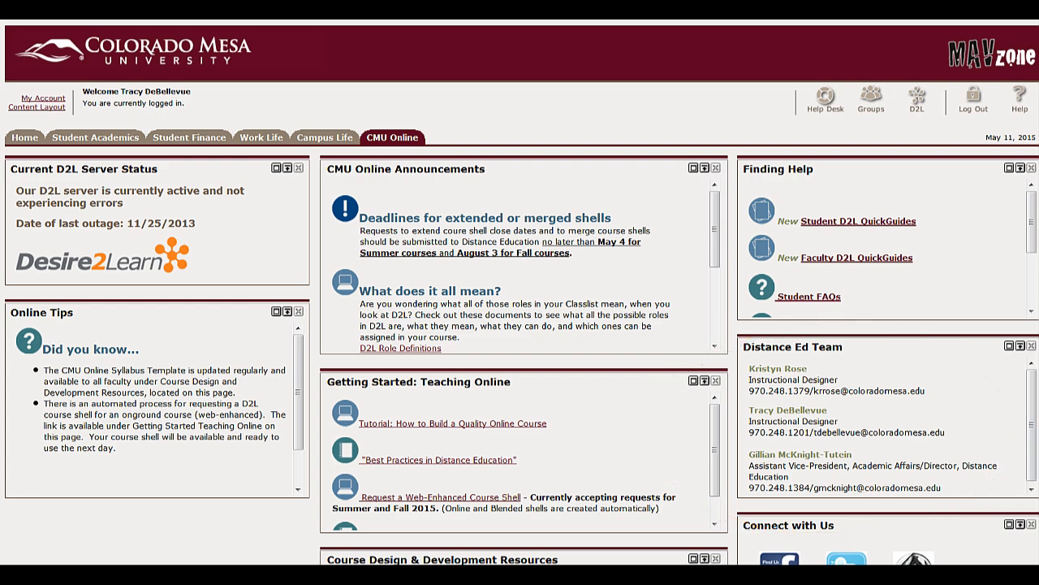
pyautogui.scroll(-2, 836, 494)
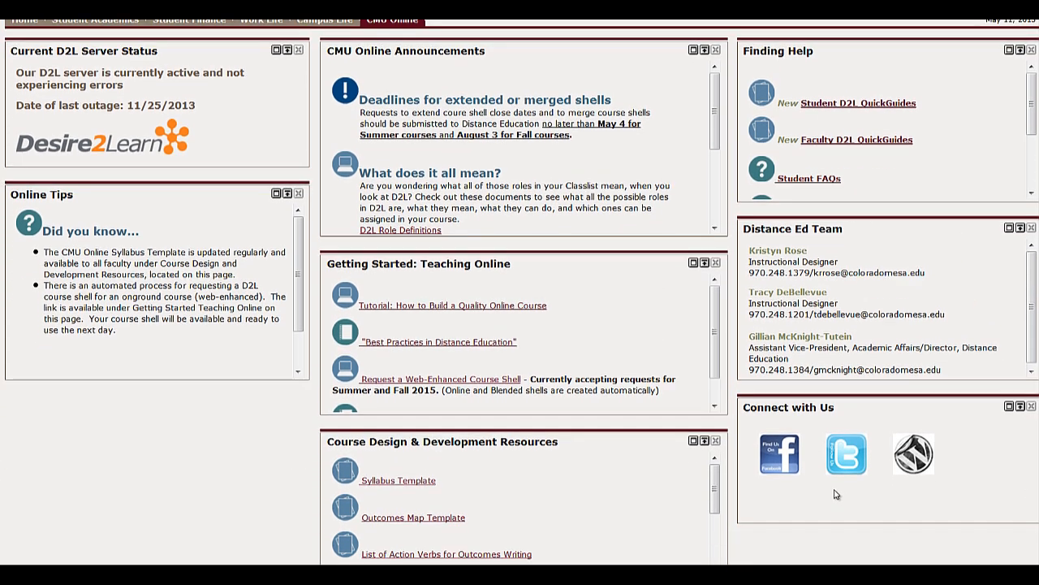
pyautogui.click(902, 460)
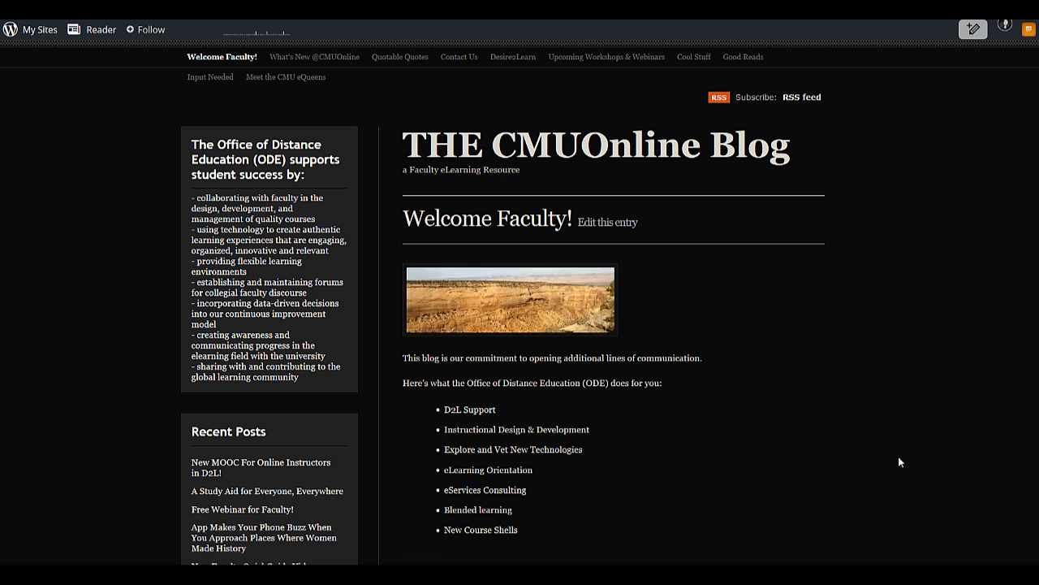
pyautogui.click(349, 58)
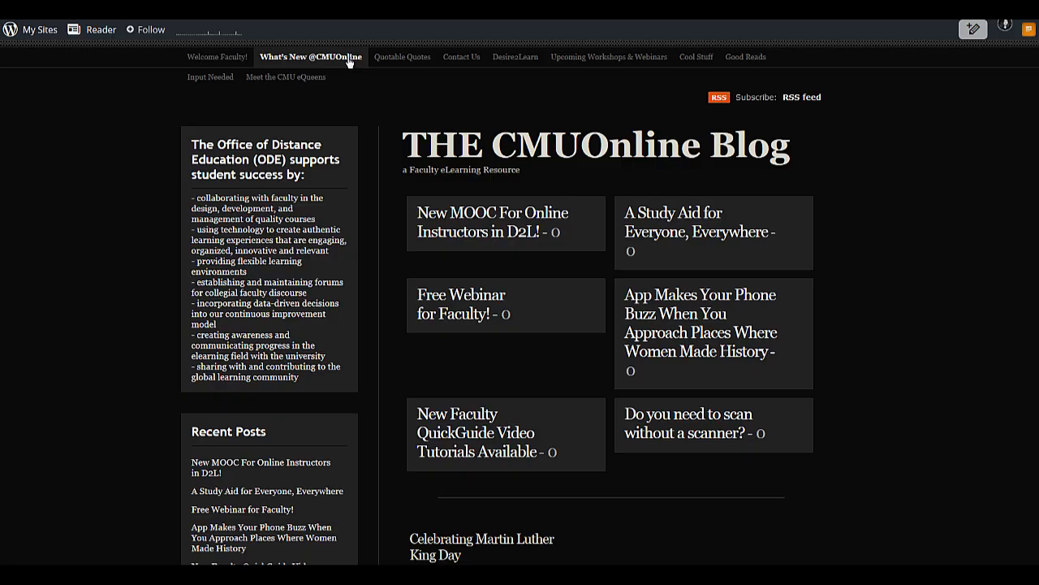